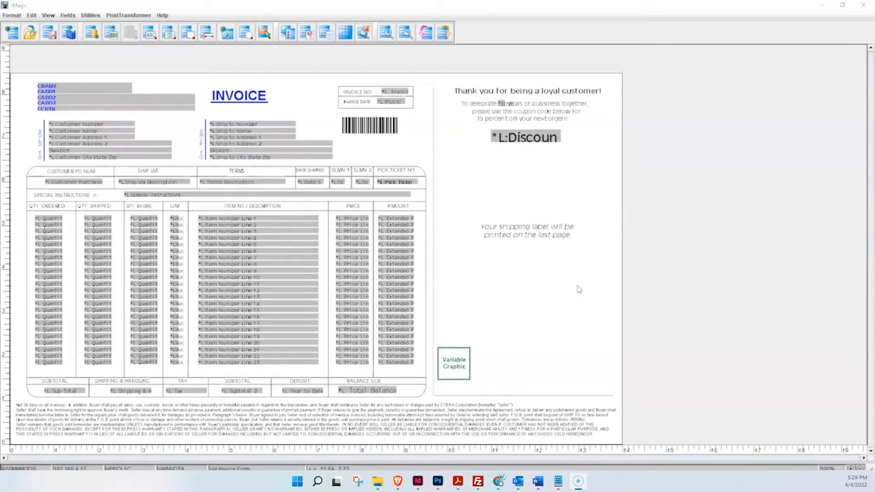
Step: Open the properties of the rounded box around the invoice's line-item table, review them and accept them without changes
left_click(664, 261)
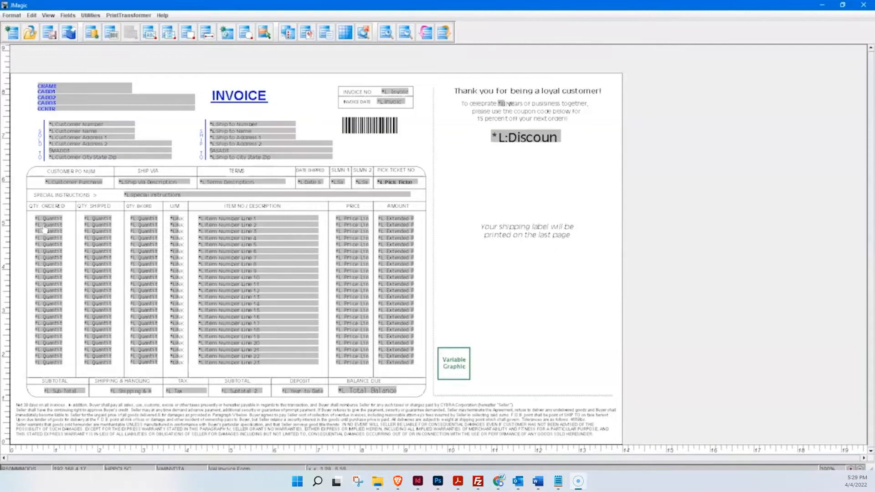
left_click(28, 175)
left_click(25, 148)
double_click(426, 184)
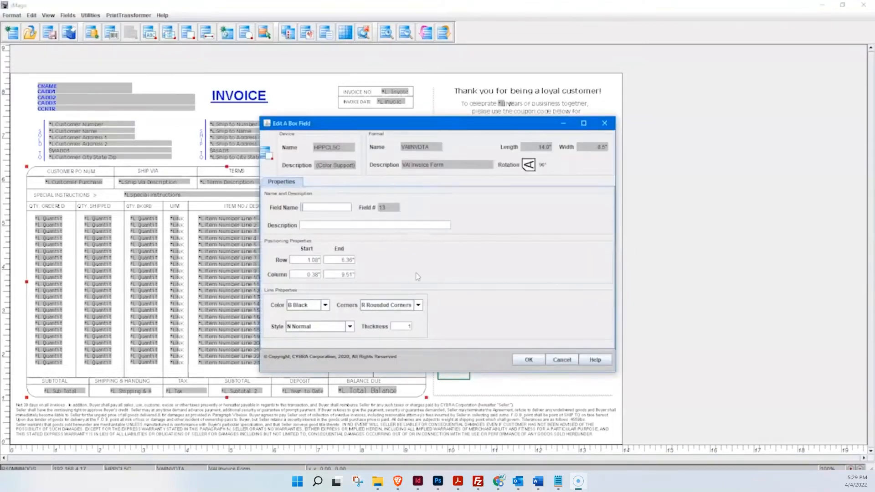
left_click(528, 360)
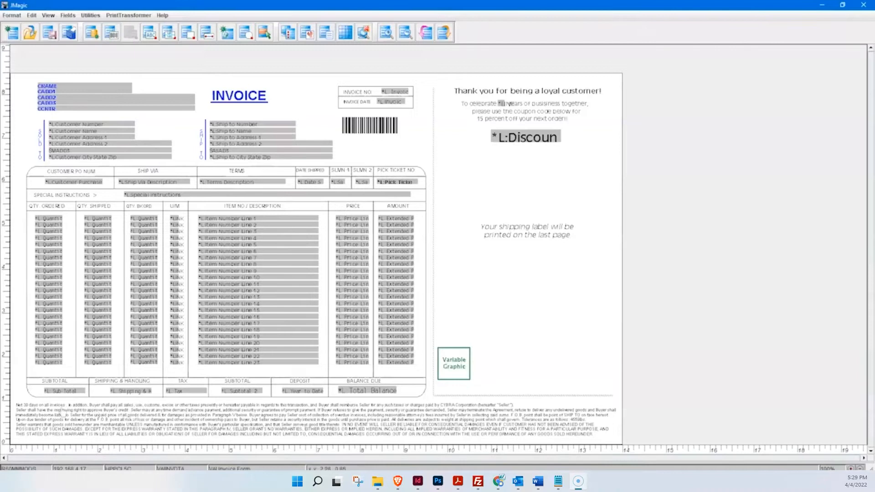
left_click(30, 408)
left_click(76, 409)
left_click(343, 414)
left_click(345, 419)
left_click(82, 429)
left_click(19, 382)
left_click(156, 408)
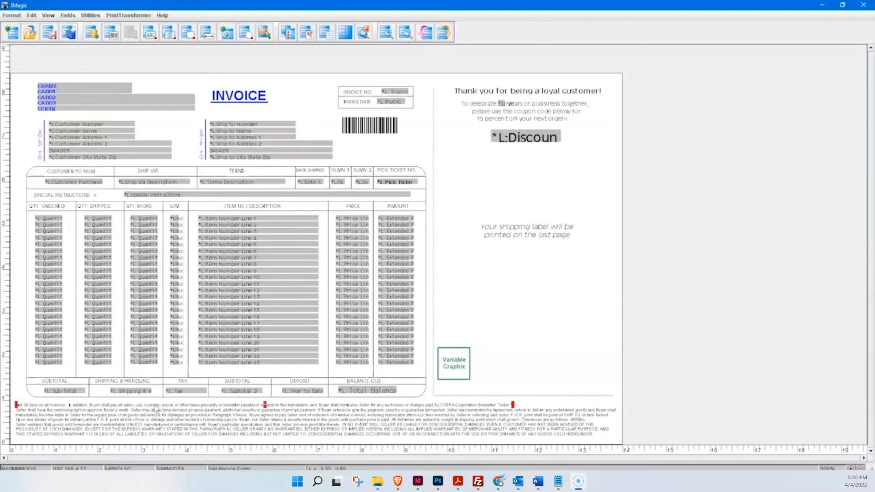
left_click(49, 413)
left_click(304, 418)
left_click(673, 421)
left_click_drag(322, 214, 228, 326)
left_click(161, 133)
left_click(58, 123)
left_click(172, 122)
Step: Open the PrintTransformer SQL statement DISCOUNT for editing and widen its window so the query preview fits on one line
left_click(90, 16)
mouse_move(124, 17)
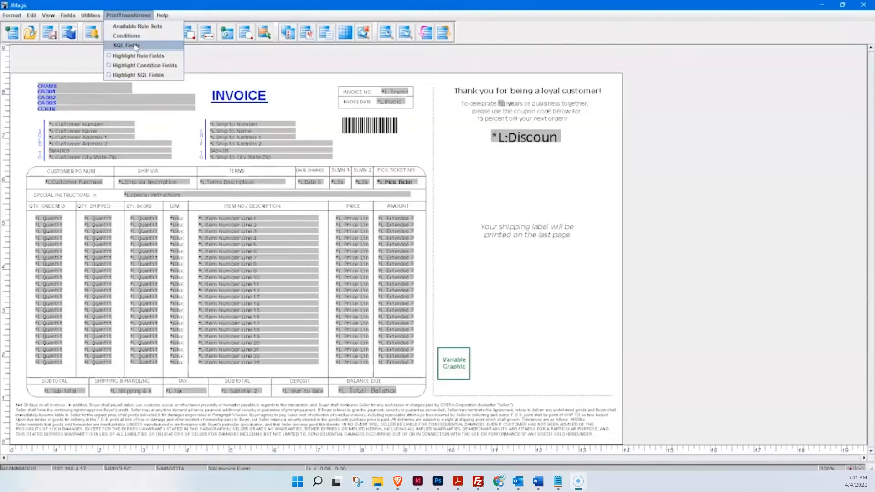
left_click(128, 45)
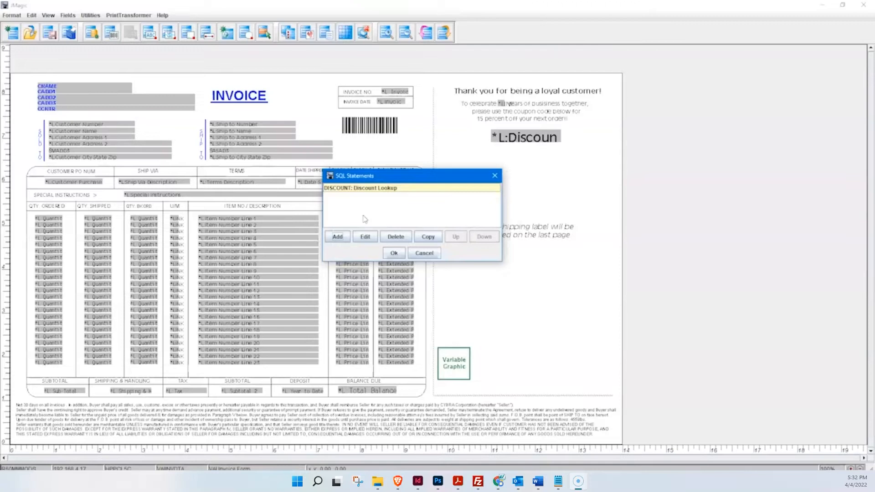
left_click_drag(402, 178, 401, 170)
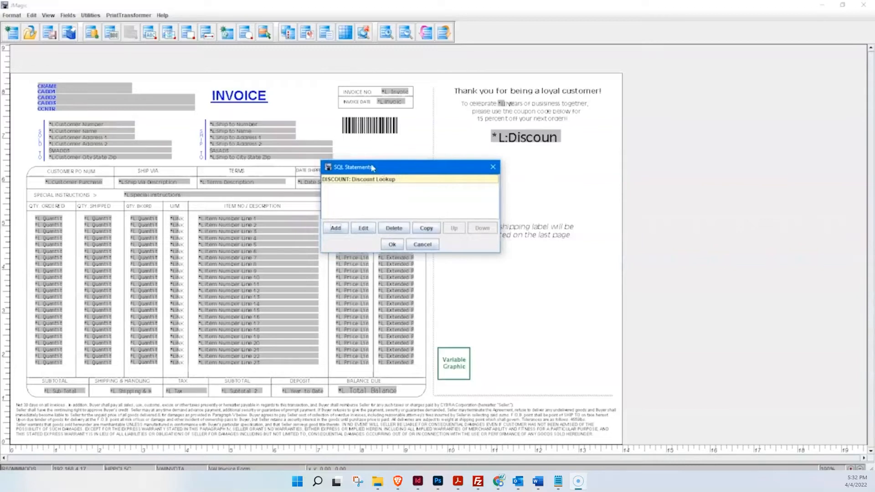
left_click_drag(370, 167, 365, 169)
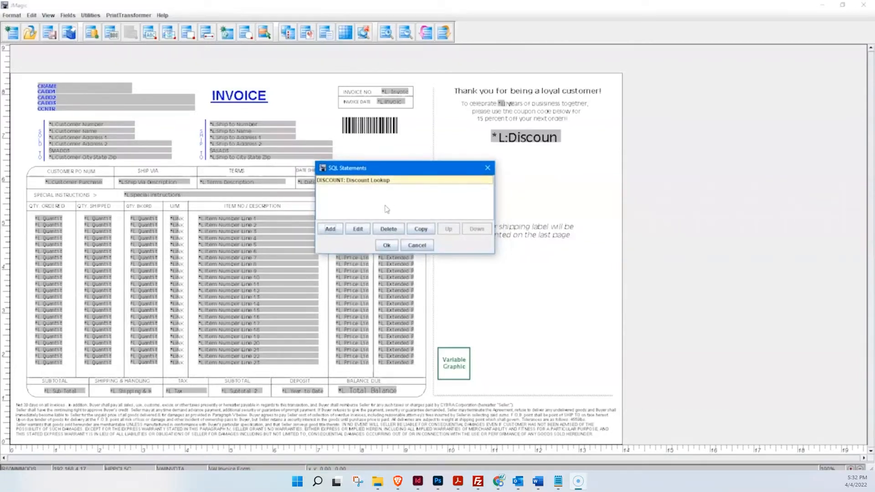
left_click(358, 230)
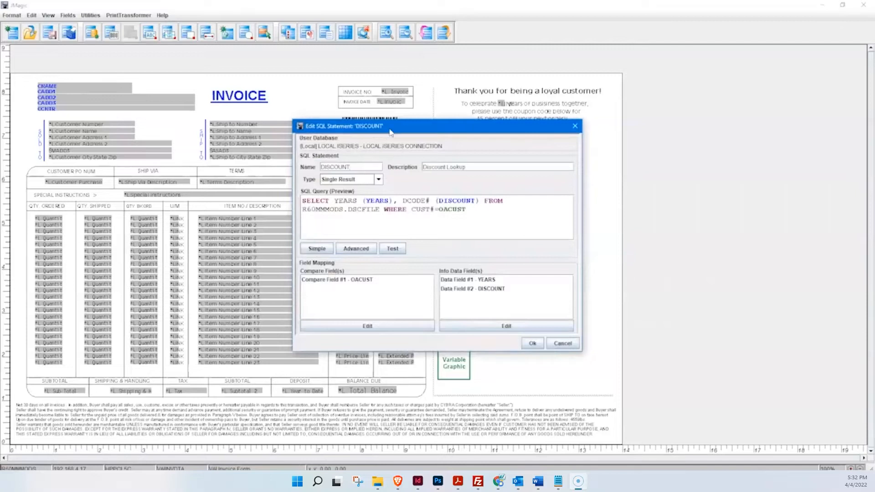
left_click_drag(390, 133, 373, 131)
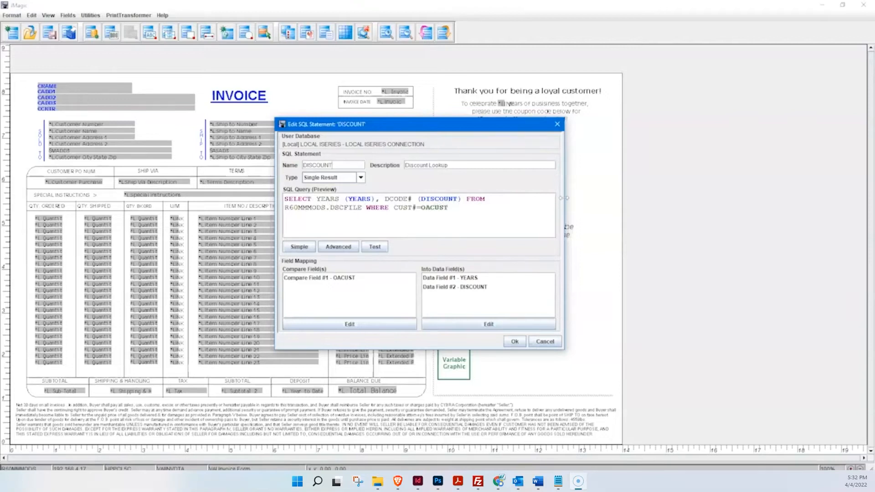
left_click_drag(596, 200, 597, 199)
left_click_drag(399, 131, 390, 131)
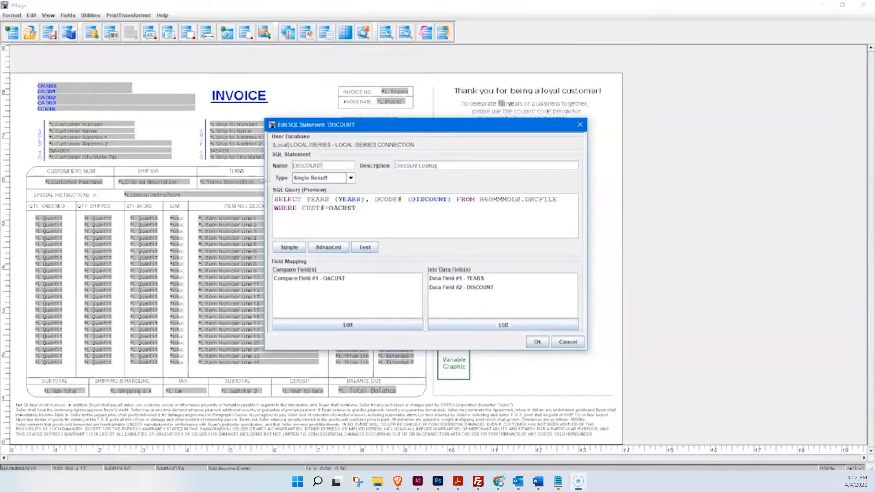
left_click_drag(265, 205, 153, 205)
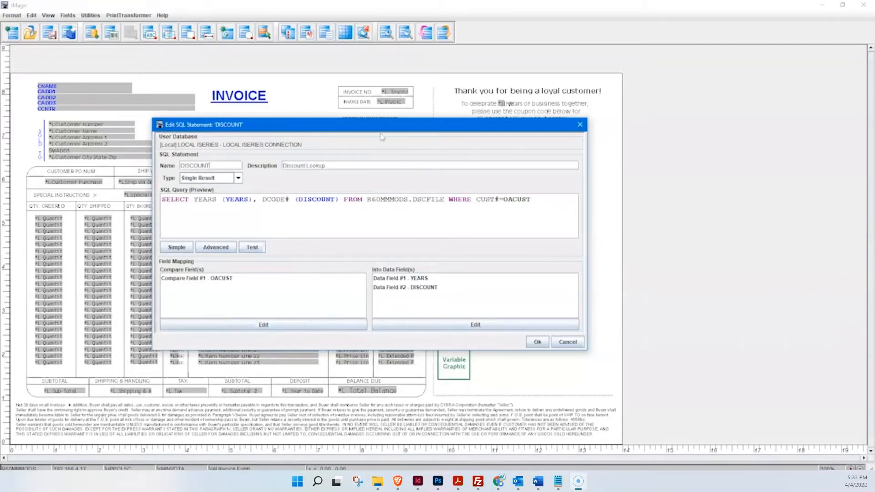
left_click_drag(389, 128, 395, 125)
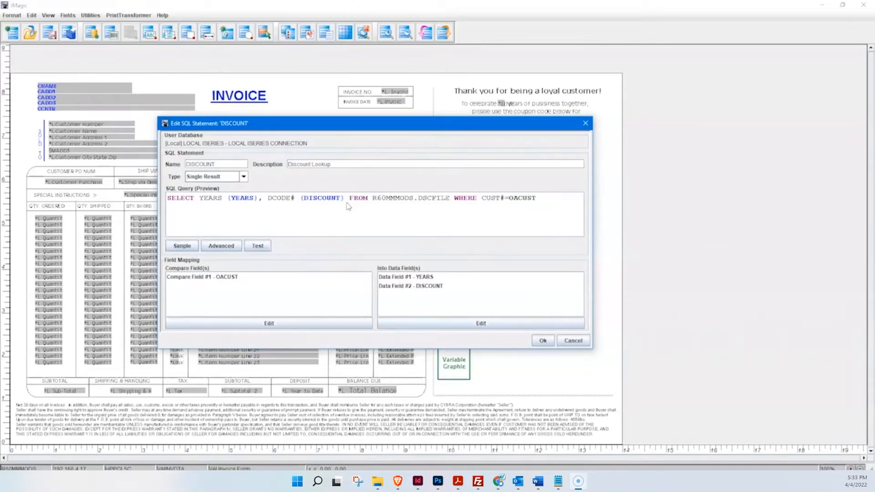
Step: Review the DISCOUNT statement's simple query and its schema, table and field selection without changes, and close the SQL dialogs
left_click(179, 248)
left_click_drag(420, 174, 430, 152)
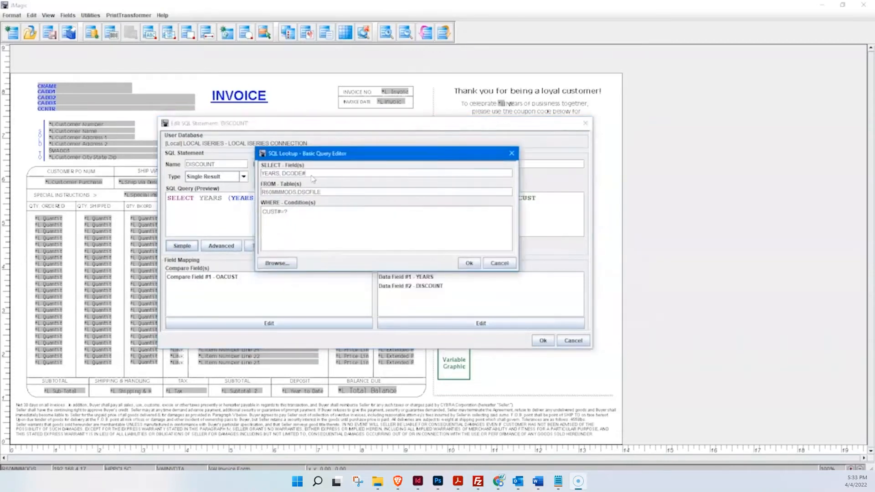
left_click(278, 264)
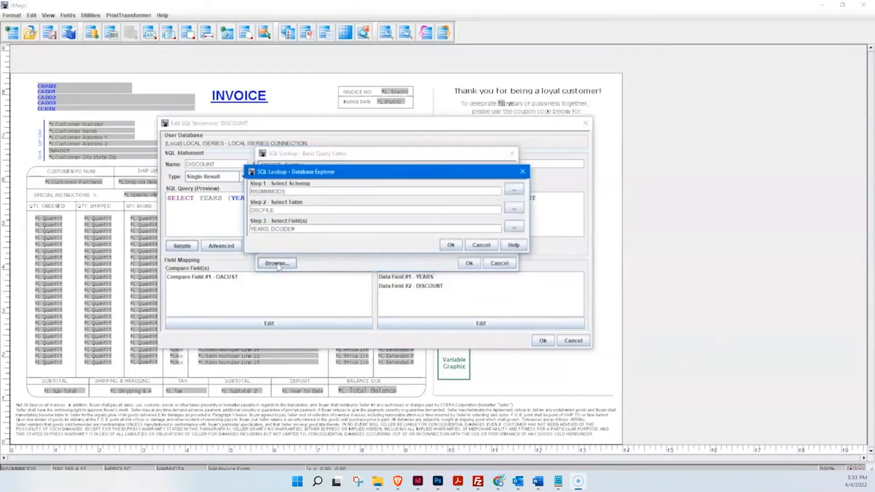
left_click_drag(436, 174, 440, 163)
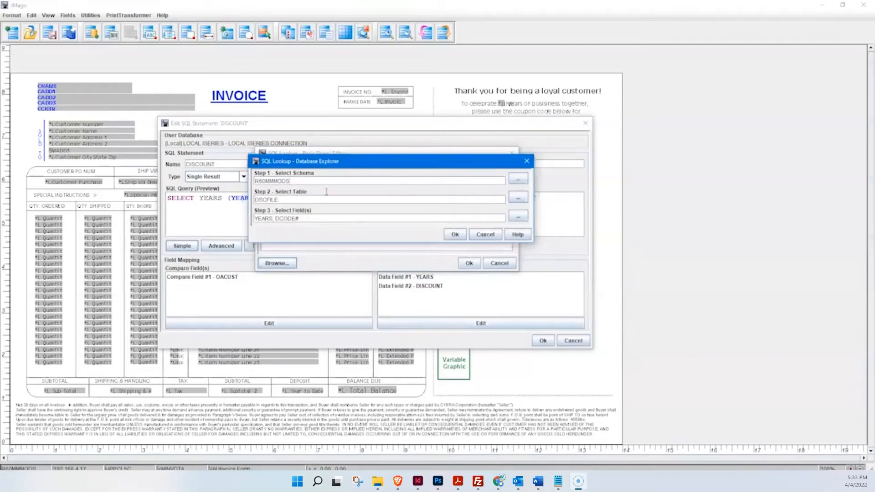
left_click(485, 236)
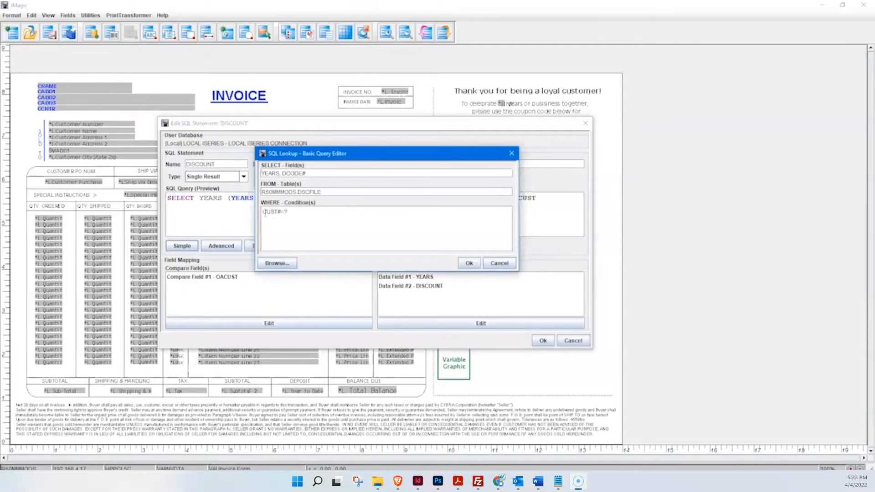
left_click(499, 264)
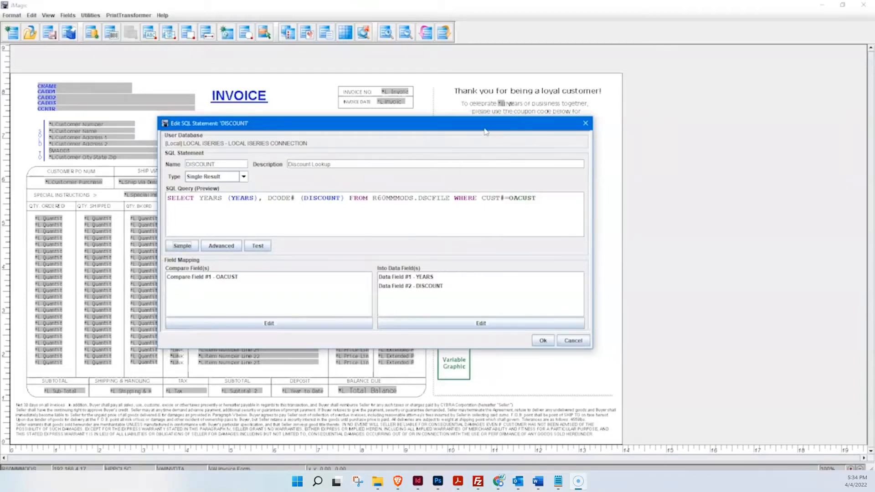
left_click_drag(486, 132, 493, 134)
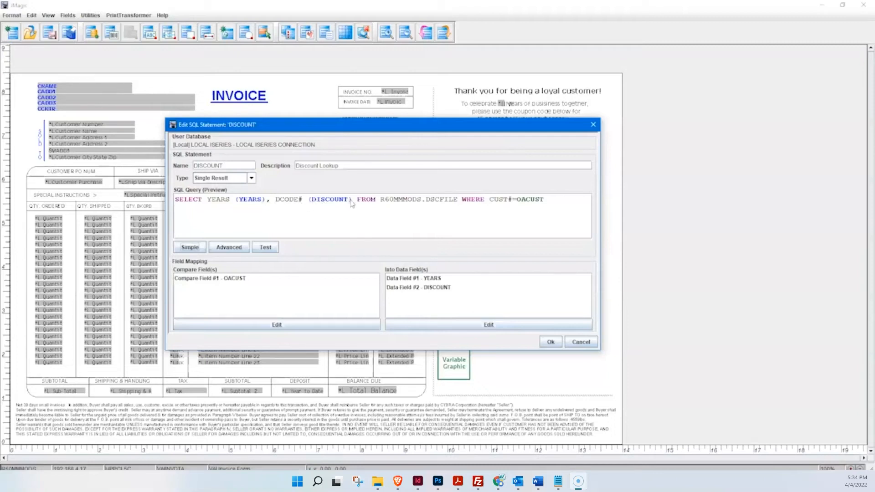
left_click(550, 342)
left_click(389, 245)
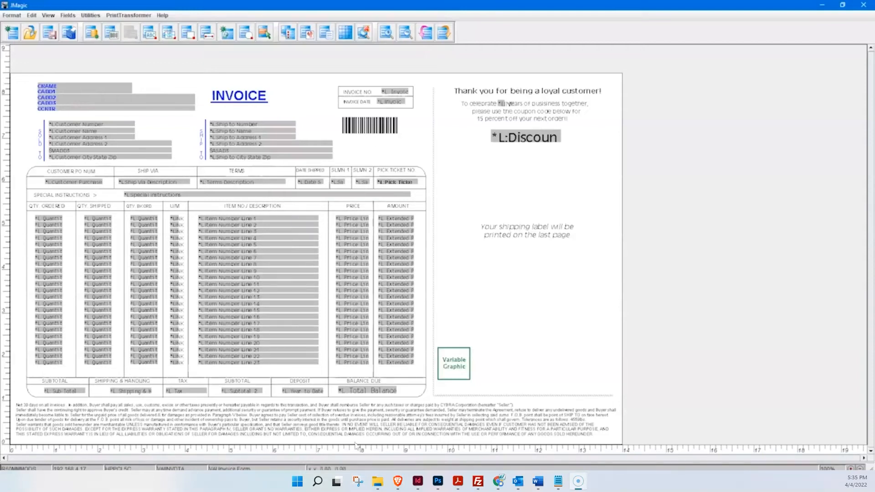
Step: Switch to the desktop and open the shipping label file PAP2500.PDF to view it
left_click(822, 6)
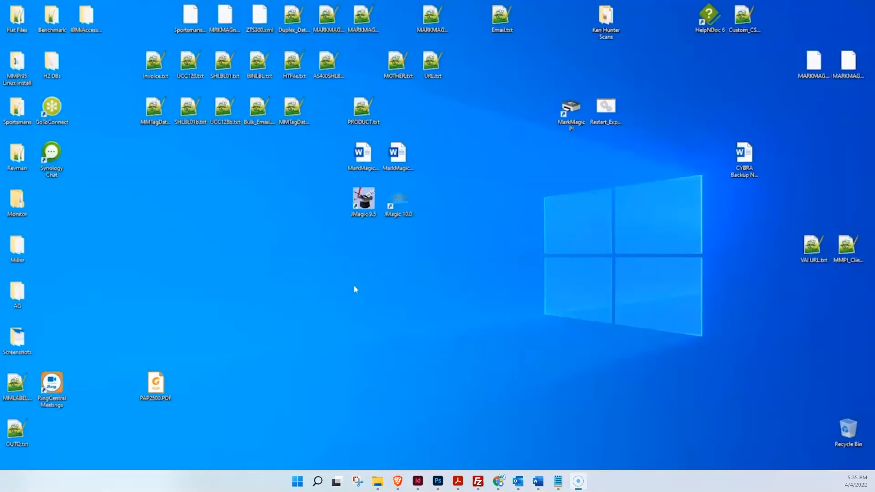
double_click(157, 389)
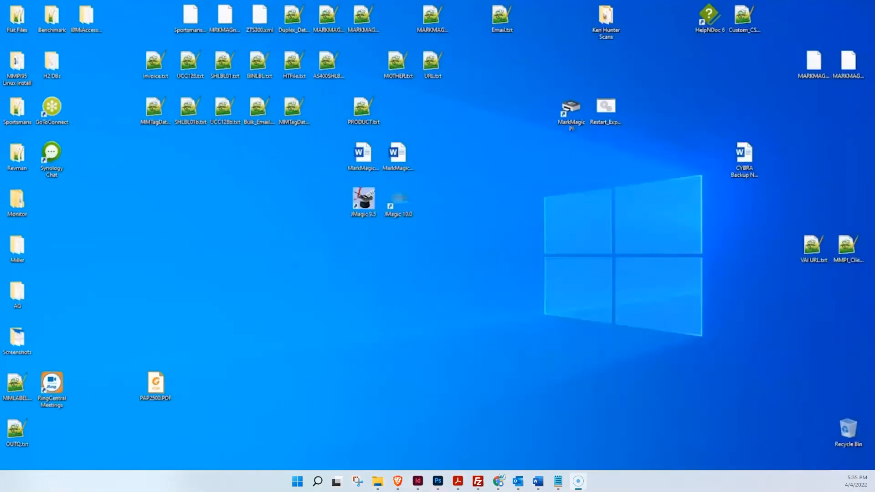
Step: Switch to File Explorer with the images folder on the W: drive and check its full path
left_click(378, 481)
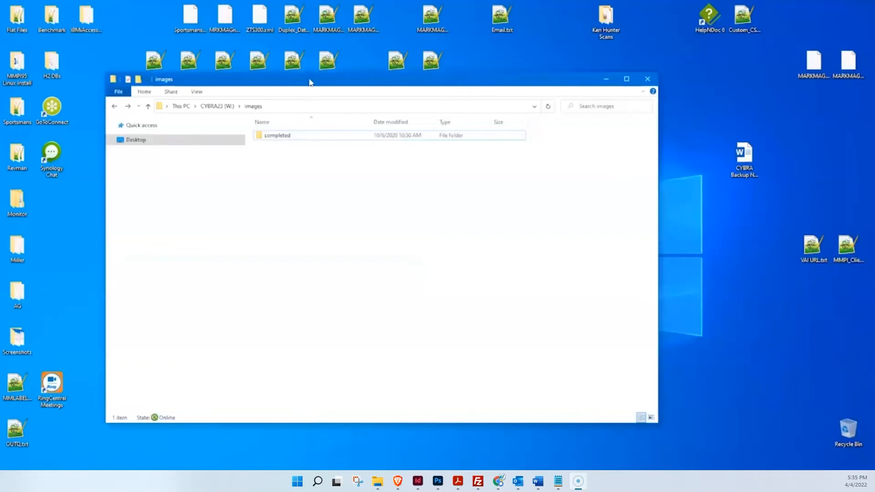
left_click_drag(310, 82, 335, 97)
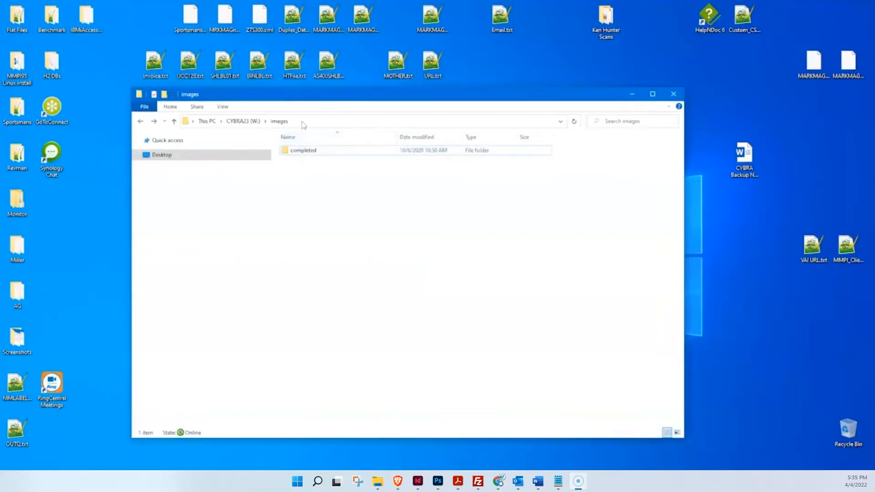
left_click_drag(335, 183, 500, 286)
left_click(303, 124)
left_click(251, 121)
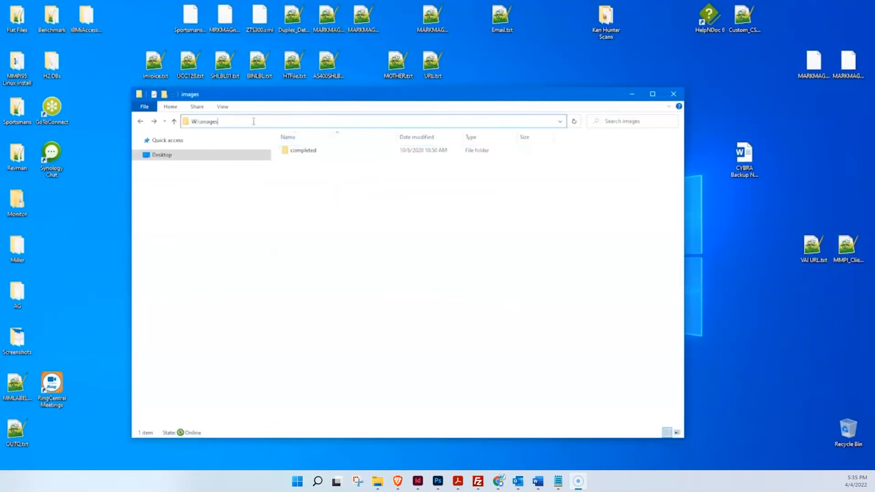
left_click(425, 212)
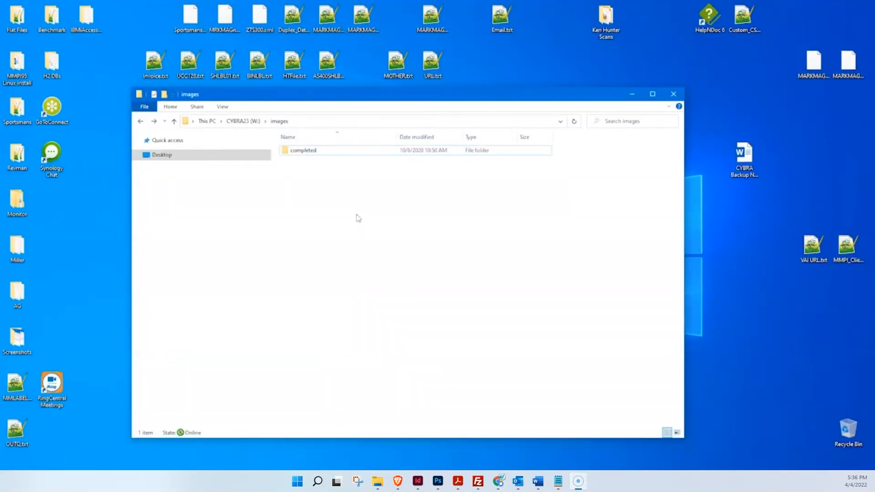
Step: Copy PAP2500.PDF from the desktop into the W:\images folder and minimize the folder window
left_click_drag(358, 179, 449, 244)
left_click_drag(318, 178, 376, 237)
left_click_drag(393, 101, 483, 98)
left_click_drag(157, 387, 463, 256)
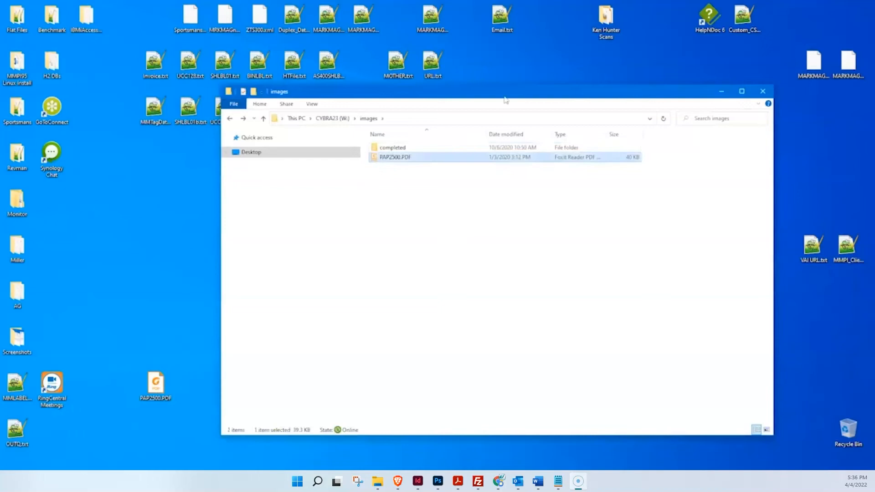
left_click_drag(508, 92, 400, 99)
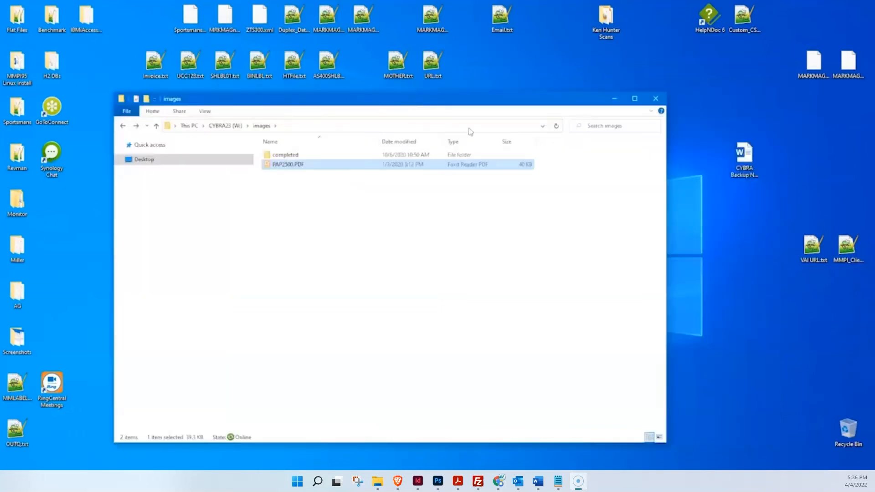
left_click(409, 249)
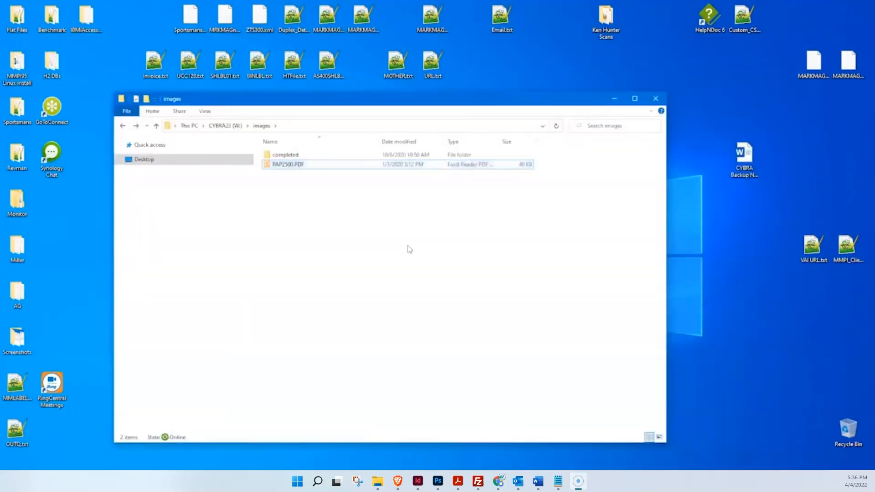
left_click(613, 99)
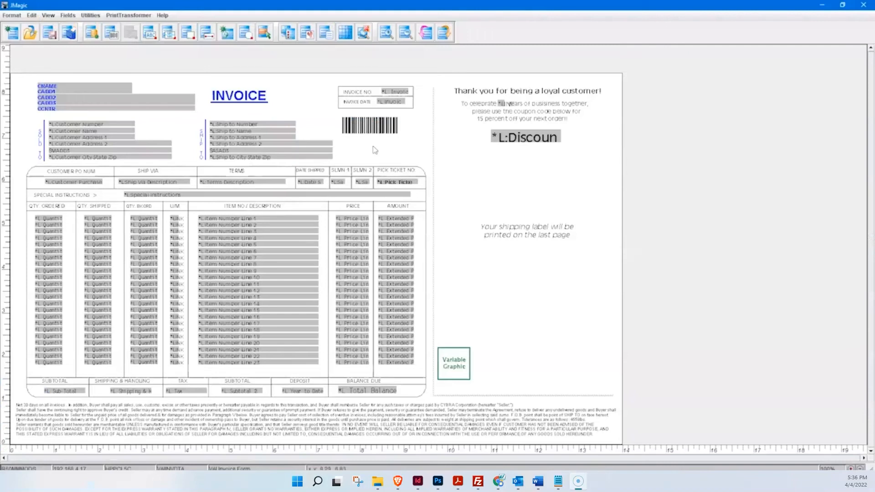
Step: Switch back to JMagic and preview the invoice form with the data of spooled file VAIINV
left_click(365, 35)
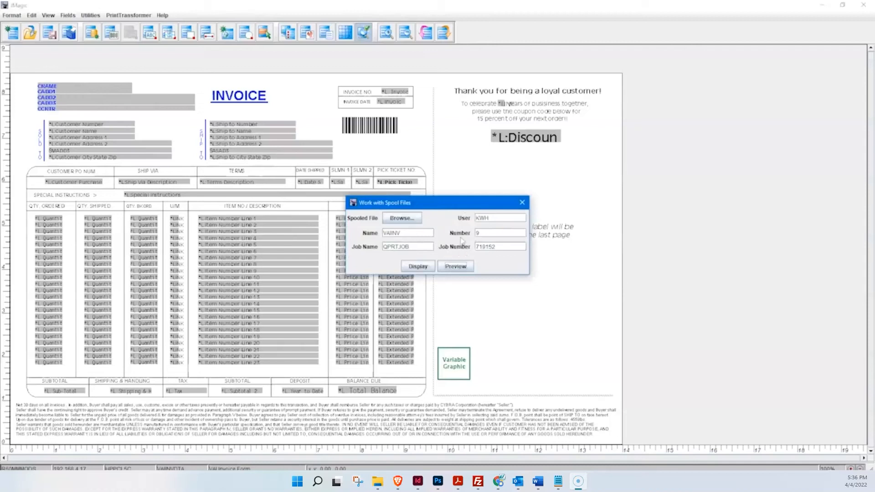
left_click(409, 233)
left_click(457, 266)
left_click(434, 279)
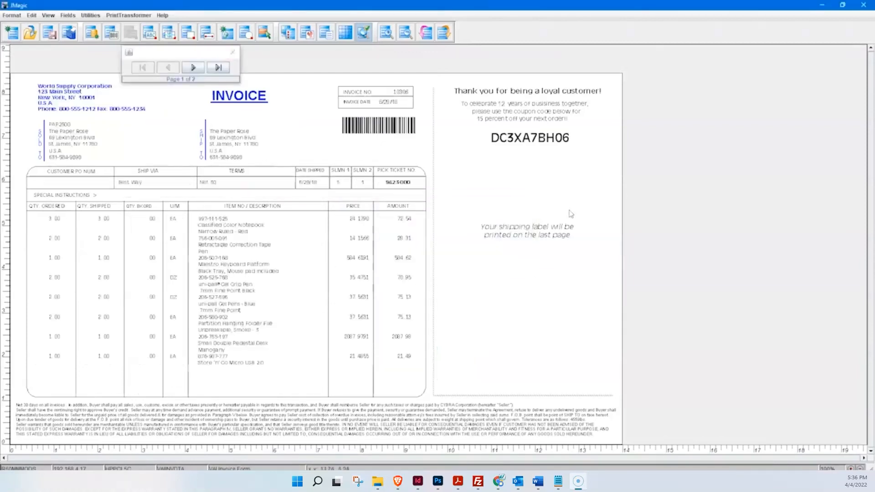
Step: Page through the invoice preview to its second page with the shipping label and return to the first page
left_click_drag(202, 55, 191, 53)
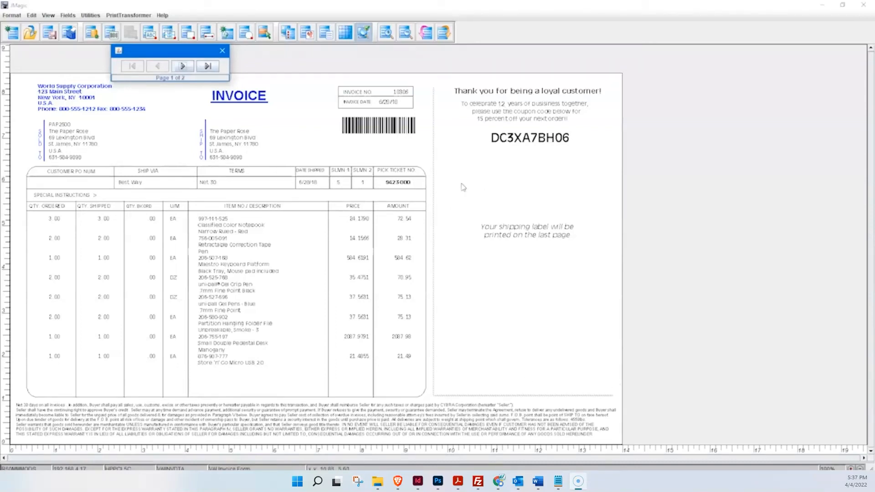
left_click(183, 67)
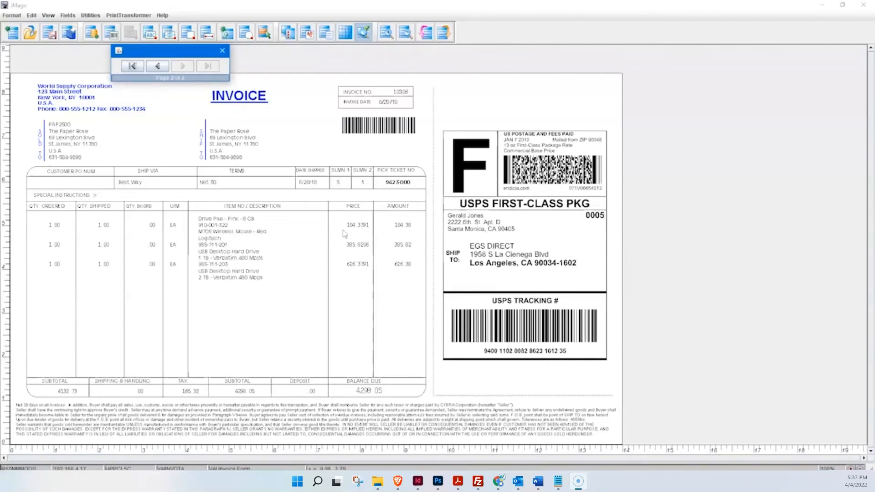
left_click(158, 67)
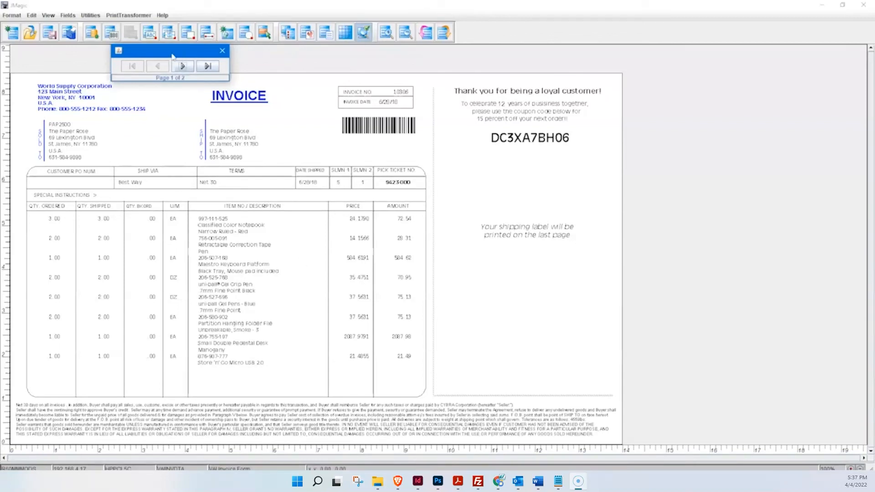
left_click_drag(180, 56, 173, 56)
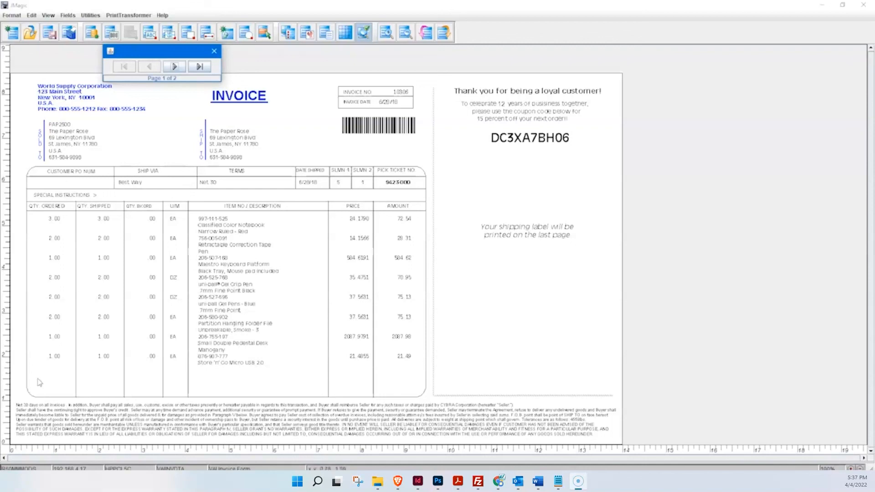
Step: Compare the coupon message on the preview's first page with the shipping label on its second page, and close the preview
left_click(174, 67)
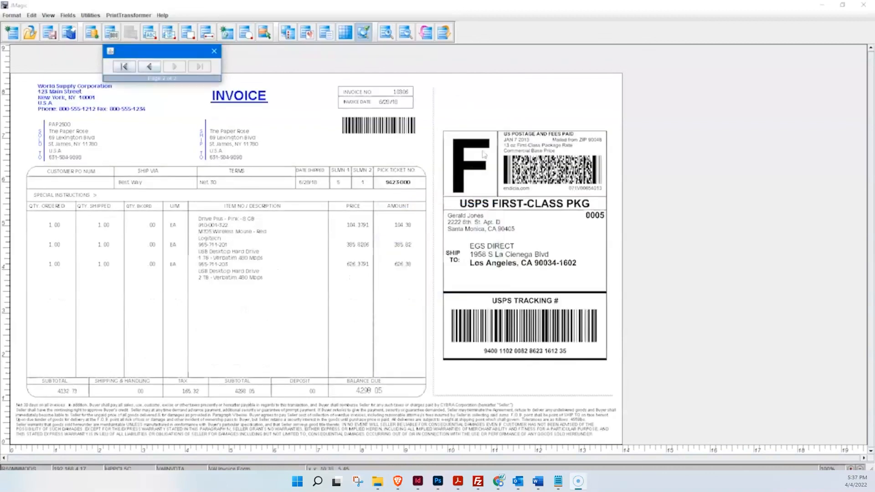
left_click(149, 67)
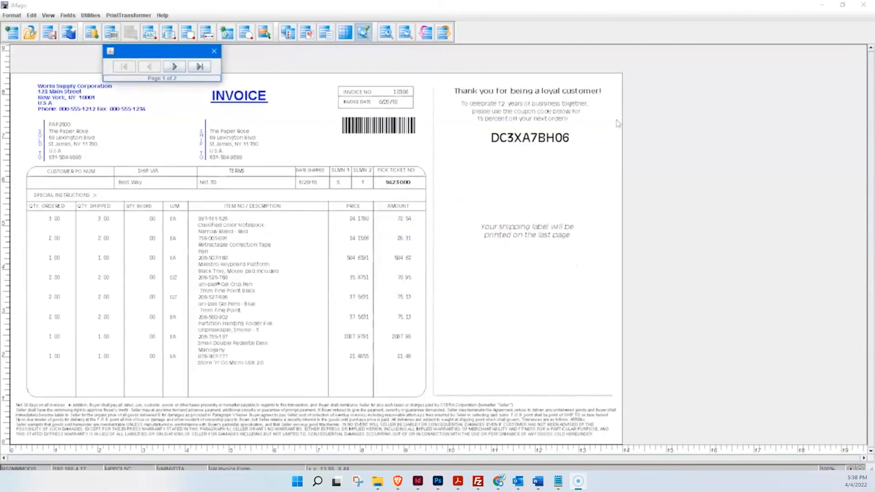
left_click(174, 67)
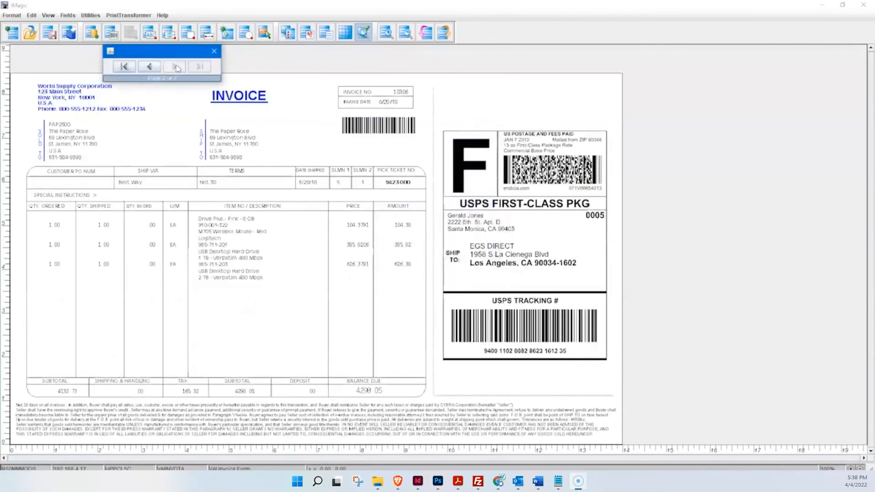
left_click(215, 53)
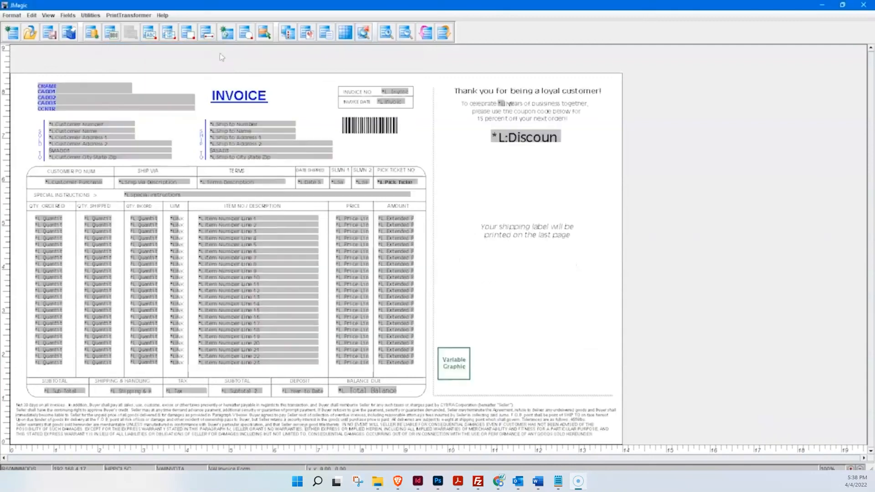
Step: Enable strikethrough in R Red on the TAX heading text field at the foot of the invoice form
double_click(184, 385)
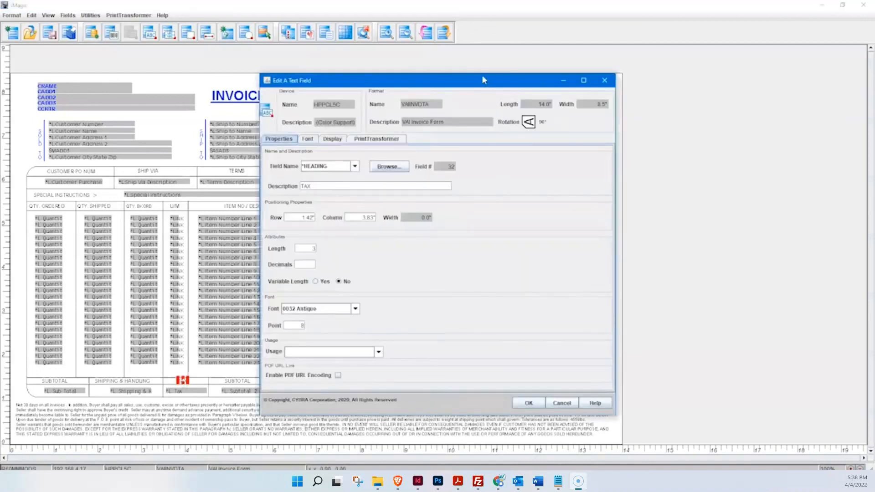
left_click_drag(482, 77, 479, 69)
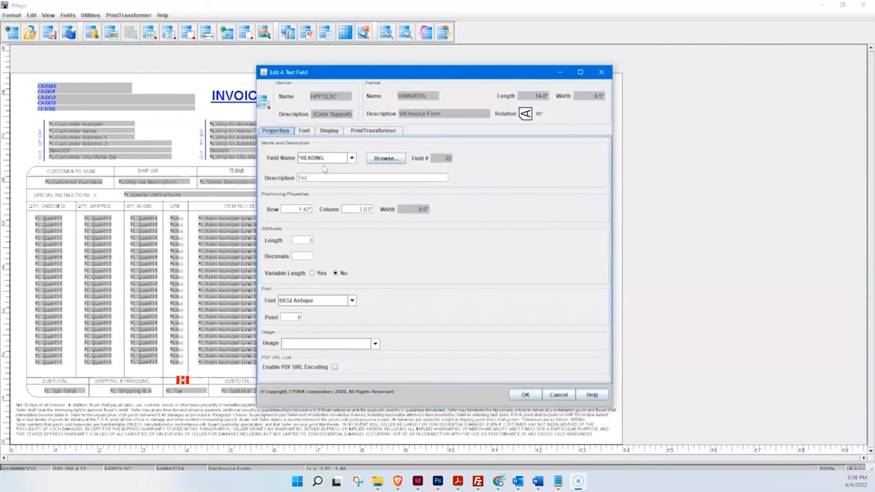
left_click(304, 130)
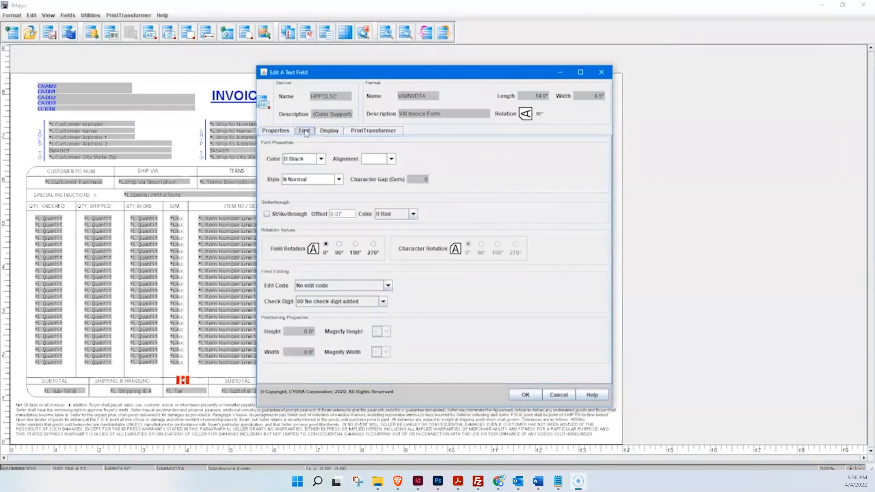
left_click(288, 215)
left_click(413, 214)
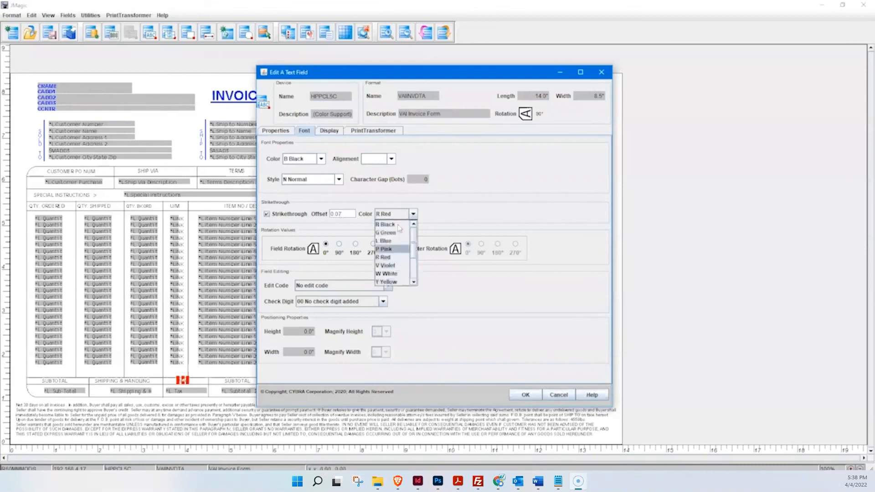
left_click(393, 258)
left_click(527, 400)
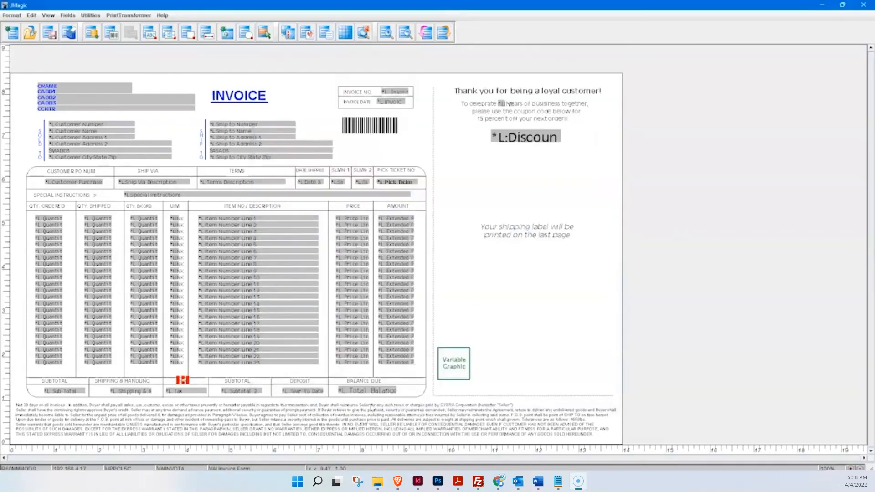